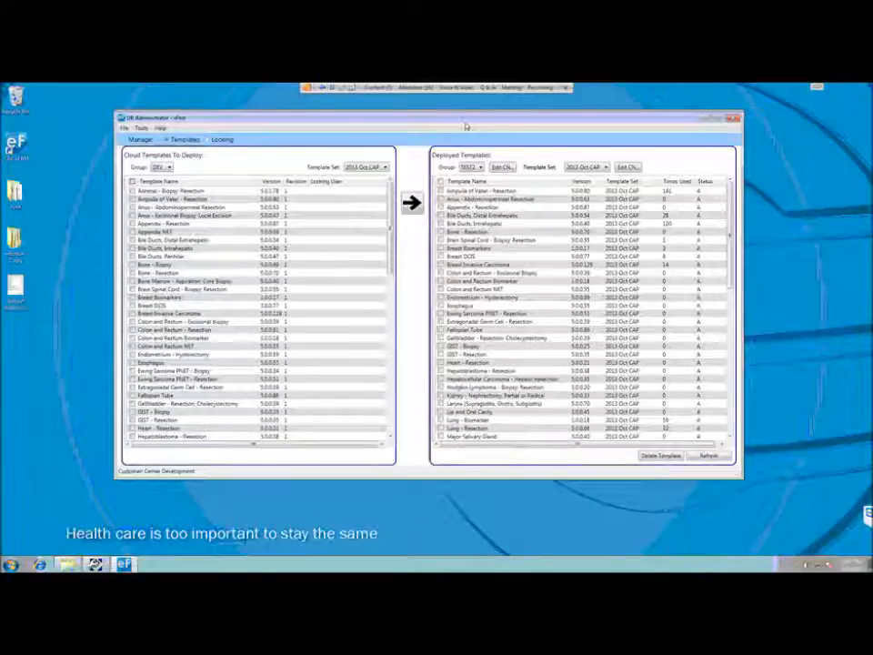
{"action": "left_click_drag", "start_coordinate": [441, 128], "coordinate": [454, 132]}
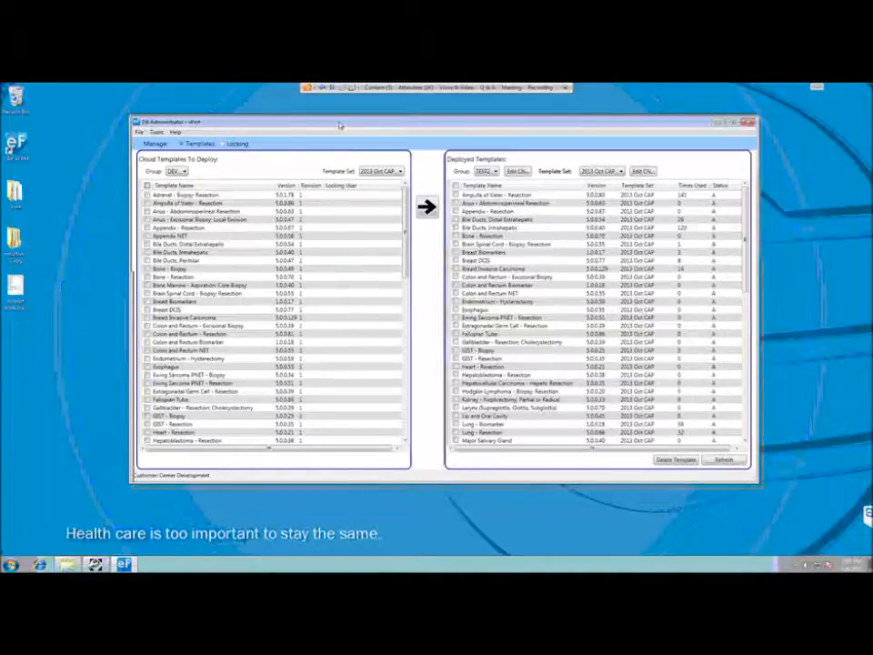
{"action": "left_click_drag", "start_coordinate": [340, 124], "coordinate": [345, 132]}
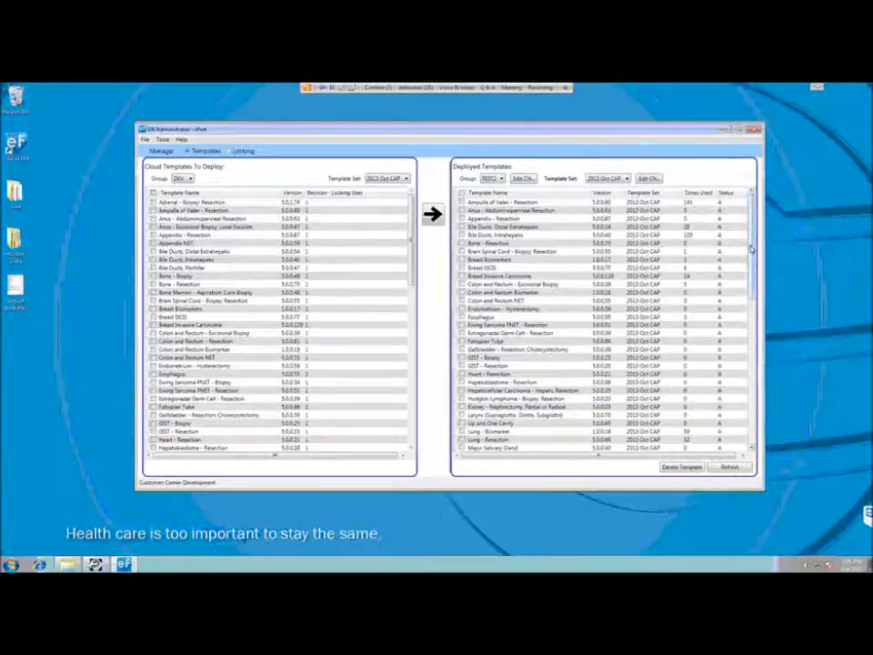
{"action": "scroll", "coordinate": [577, 304], "scroll_direction": "down", "scroll_amount": 1}
{"action": "scroll", "coordinate": [577, 304], "scroll_direction": "up", "scroll_amount": 1}
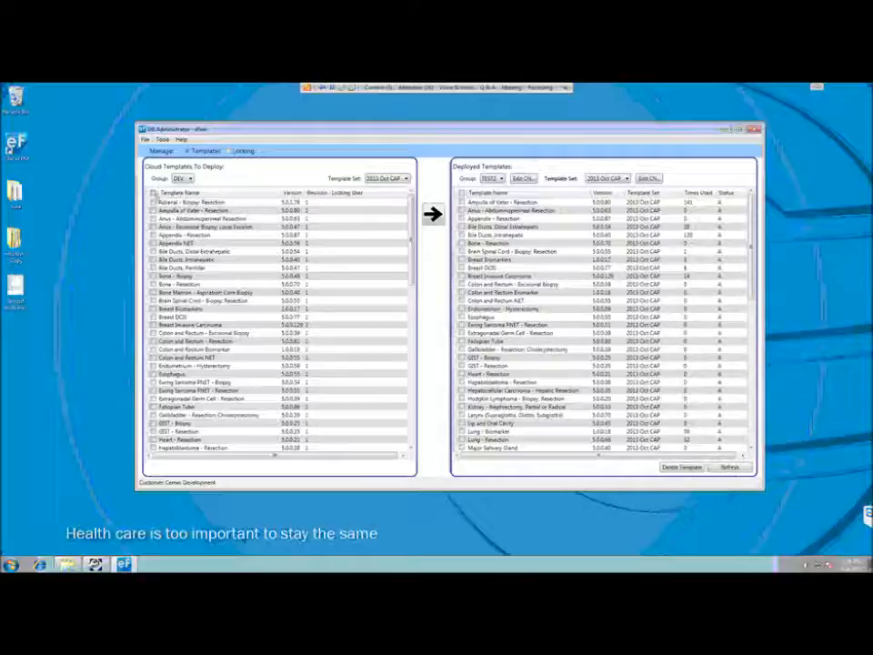
- Mark the cloud templates Ampulla of Vater - Resection, Anus - Abdominoperineal Resection, Anus - Excisional Biopsy; Local Excision and Appendix - Resection for deployment
{"action": "left_click", "coordinate": [153, 210]}
{"action": "left_click", "coordinate": [153, 218]}
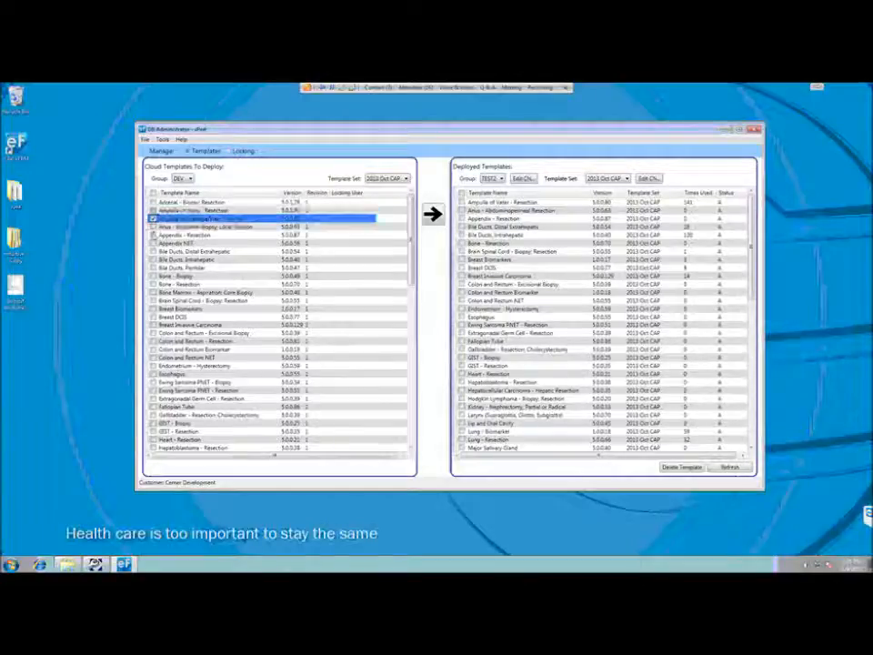
{"action": "left_click", "coordinate": [152, 227]}
{"action": "left_click", "coordinate": [152, 234]}
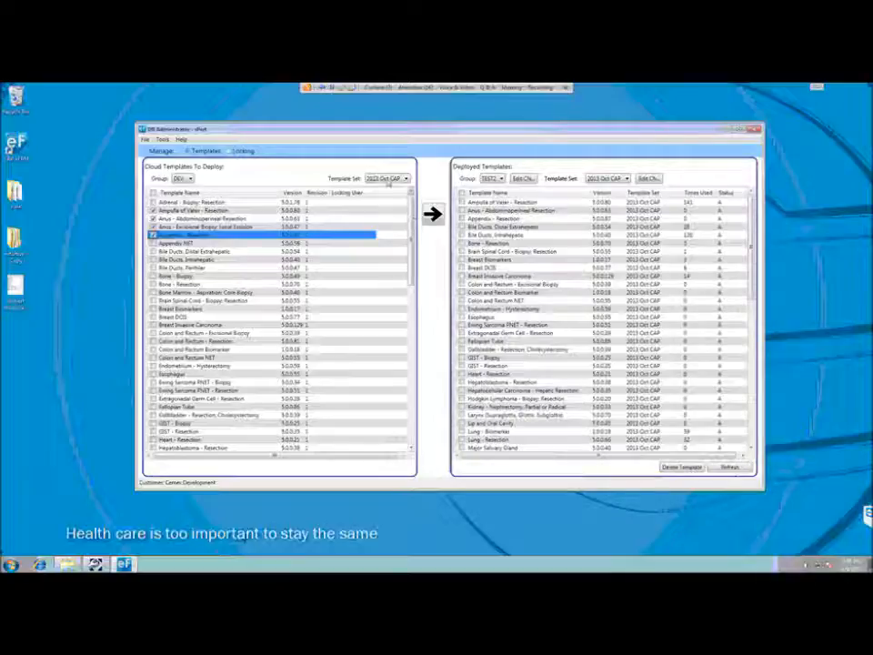
{"action": "left_click", "coordinate": [390, 180]}
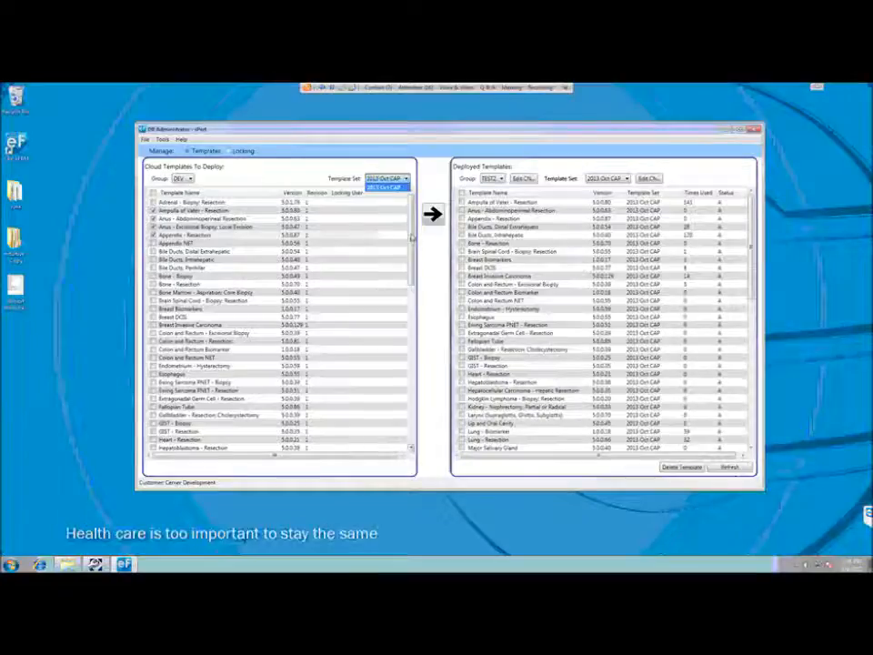
{"action": "left_click", "coordinate": [412, 239]}
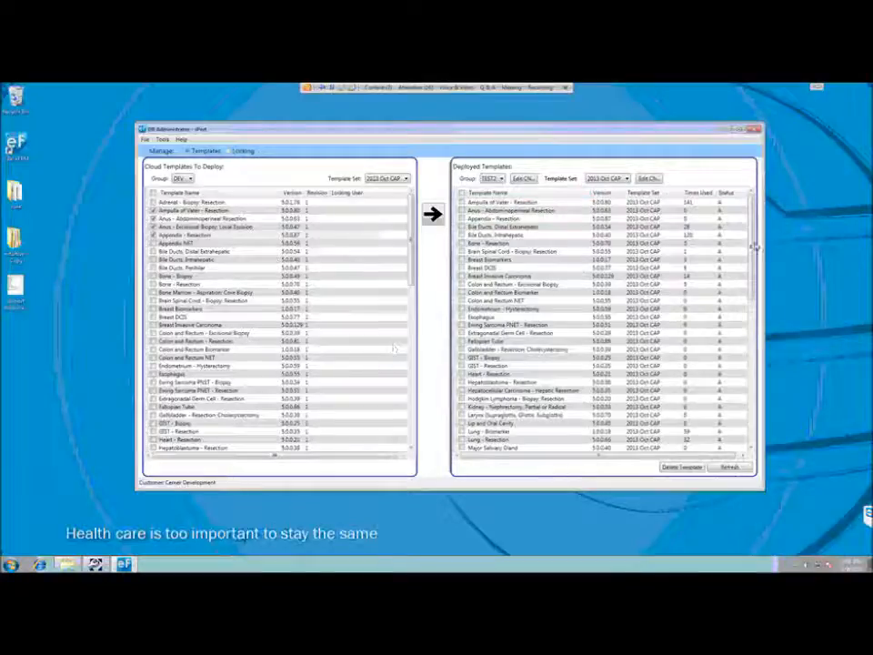
- Switch from DB Administrator to PathNet Anatomic Pathology DB Tools and open Synoptic Worksheets, dismissing its initial specimen selection
{"action": "left_click", "coordinate": [724, 128]}
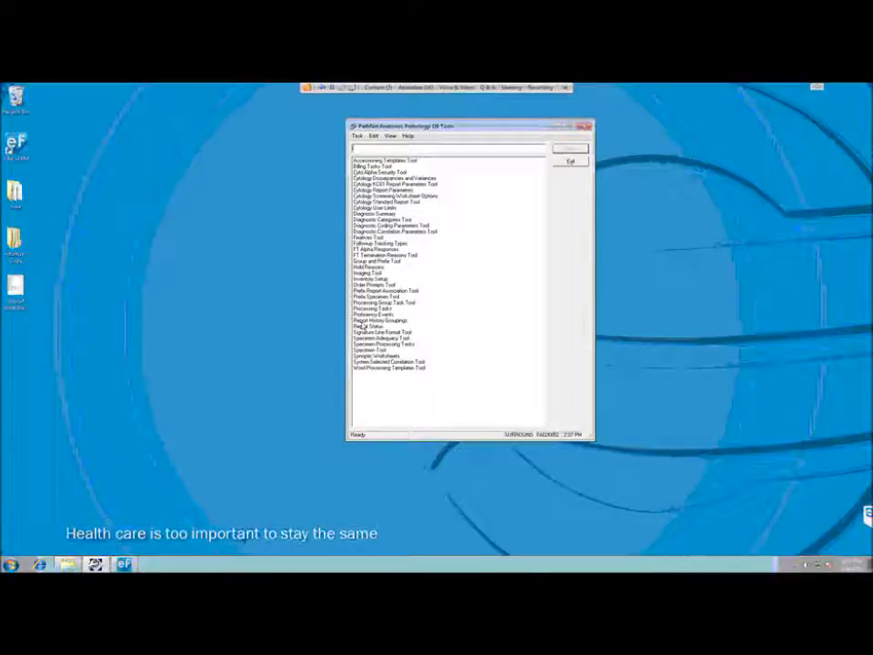
{"action": "left_click", "coordinate": [373, 355]}
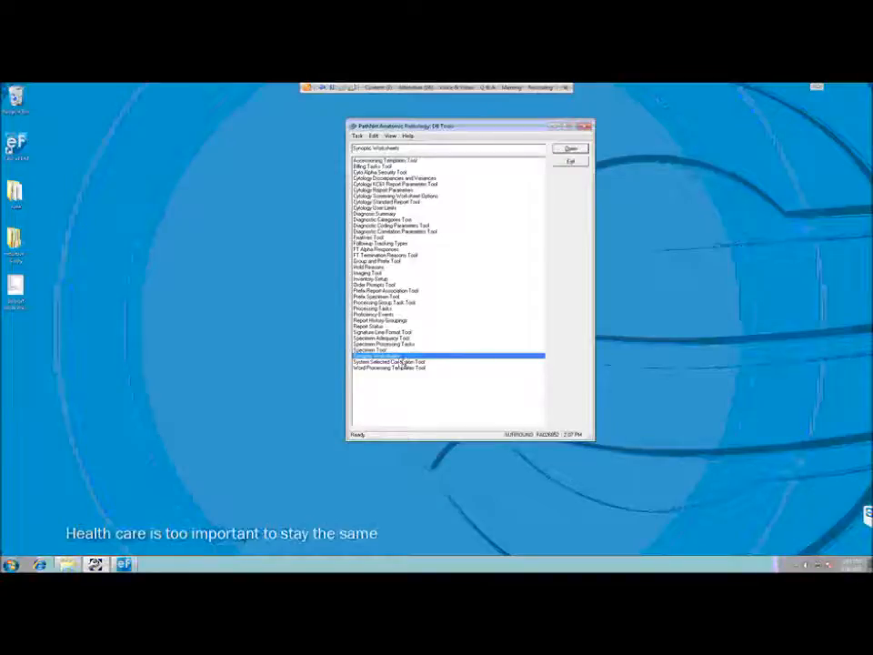
{"action": "double_click", "coordinate": [402, 358]}
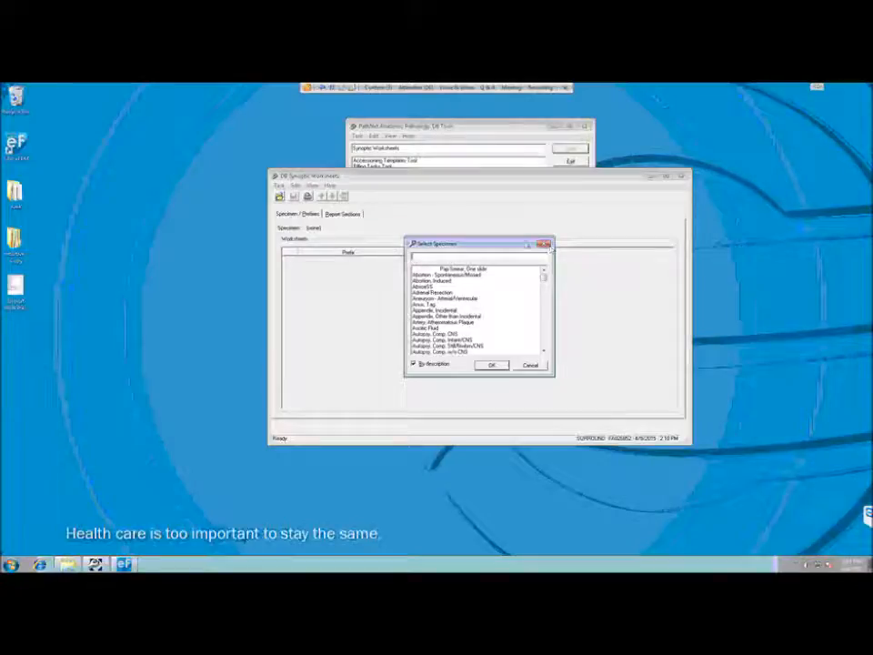
{"action": "key", "text": "Escape"}
- Load the worksheet associations of the AbsceSS specimen
{"action": "left_click", "coordinate": [278, 186]}
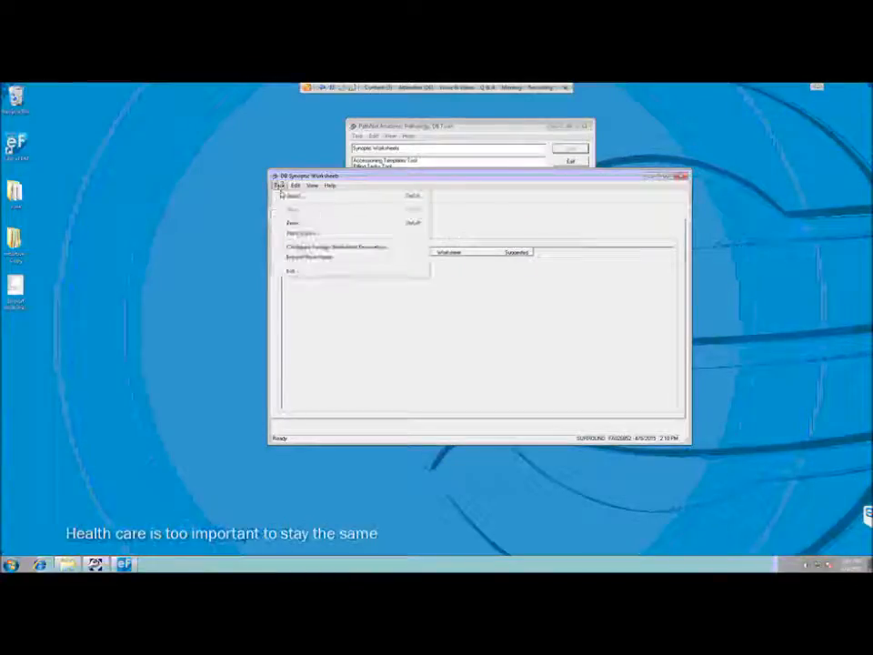
{"action": "left_click", "coordinate": [291, 197]}
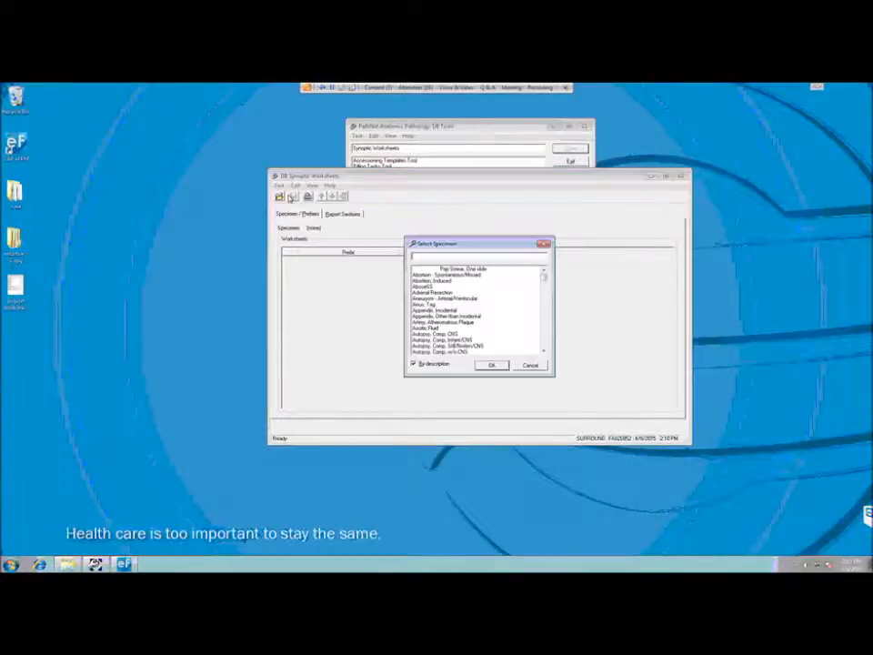
{"action": "left_click", "coordinate": [424, 286]}
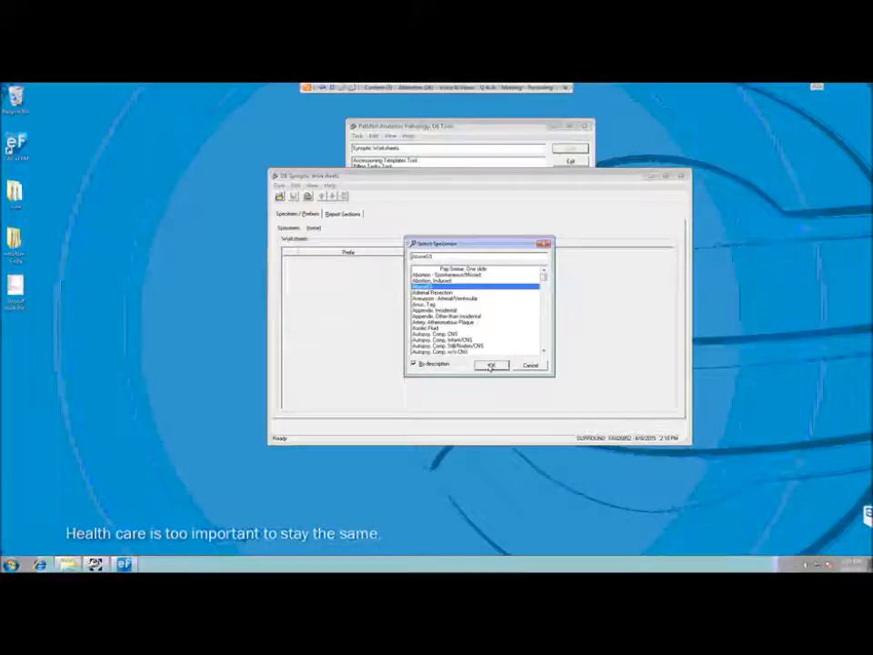
{"action": "left_click", "coordinate": [491, 365]}
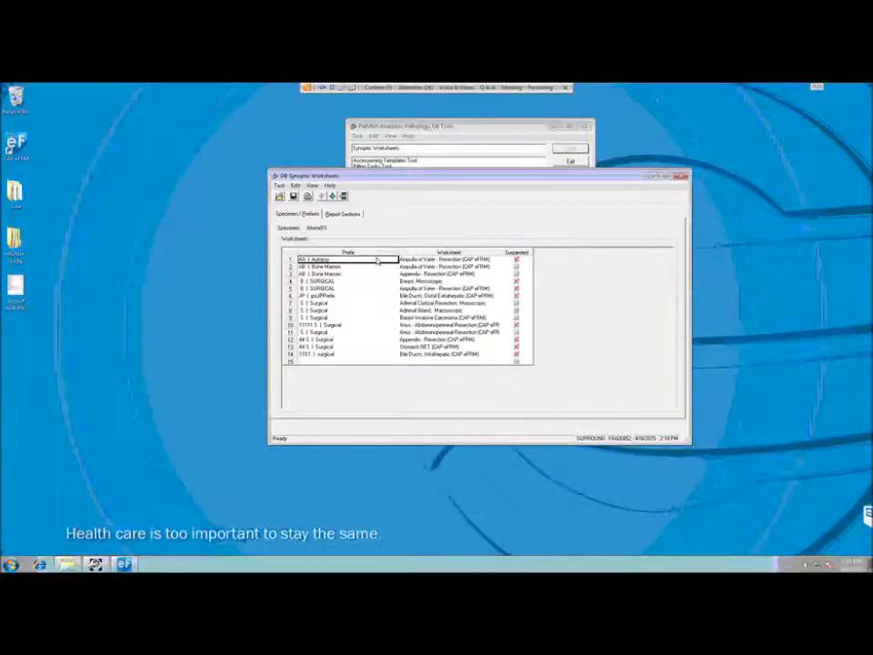
- Add a new association row for the specimen with the prefix AU | AUTOPSY
{"action": "left_click", "coordinate": [333, 361]}
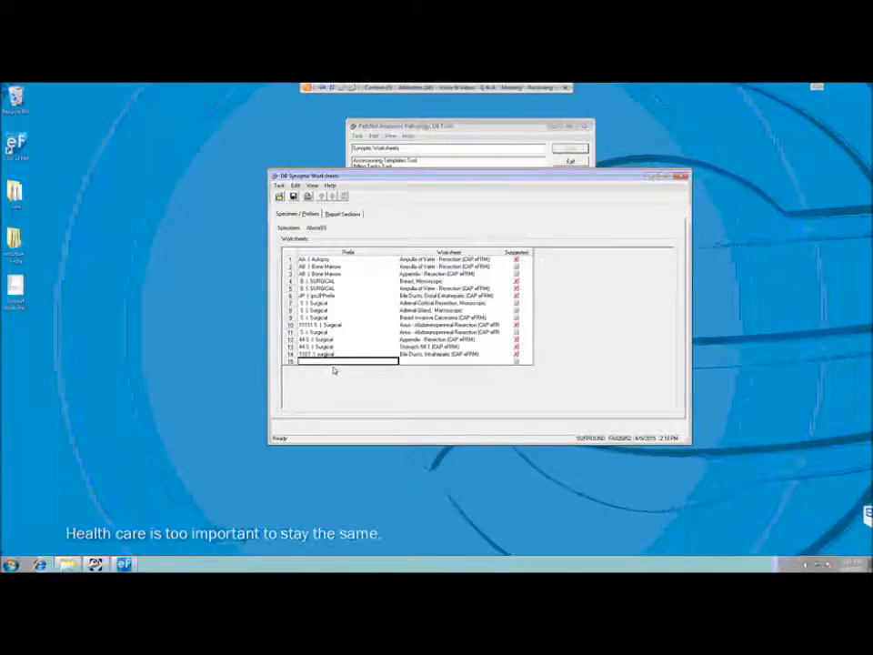
{"action": "double_click", "coordinate": [333, 364]}
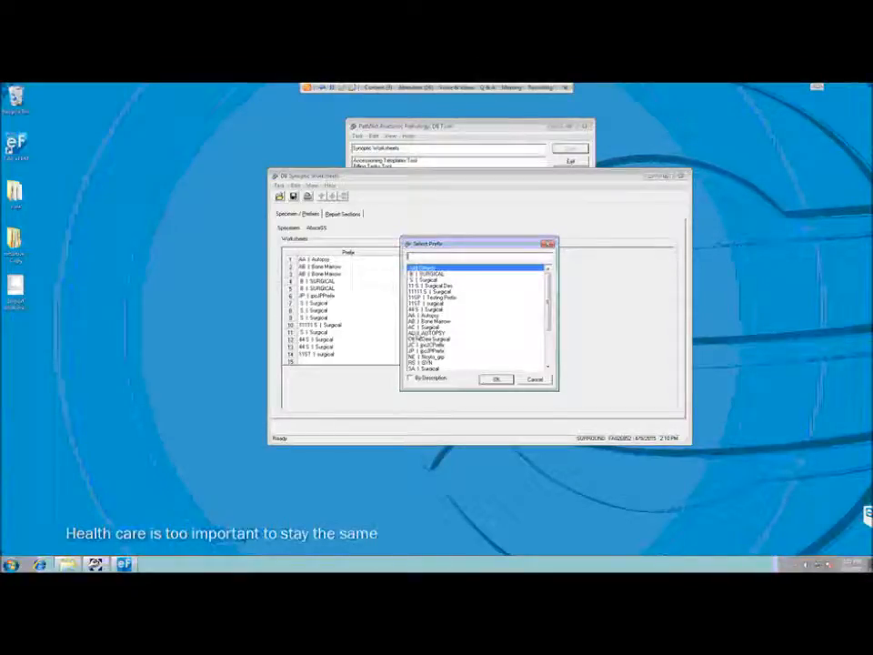
{"action": "double_click", "coordinate": [418, 334]}
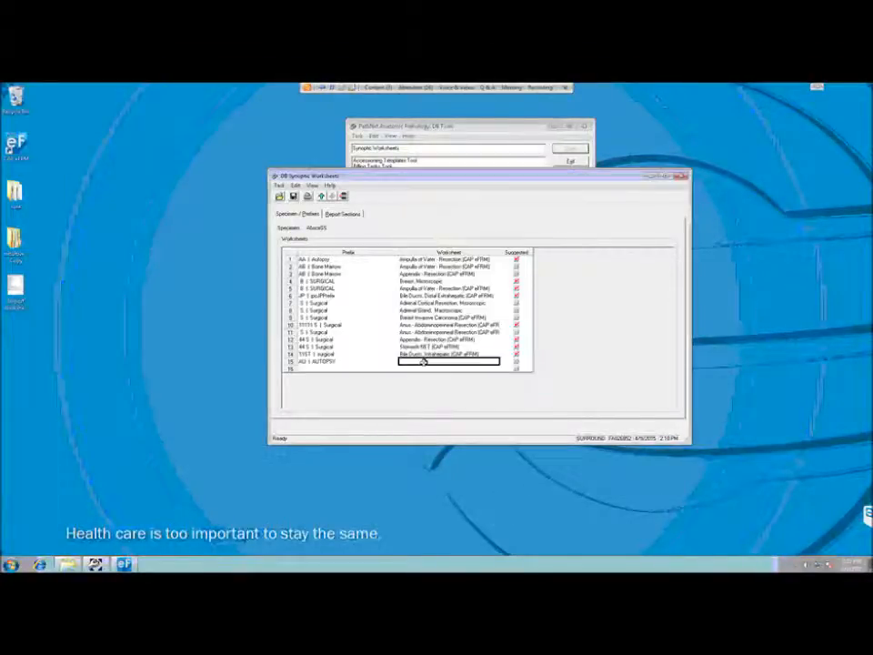
- Assign the Anus - Abdominoperineal Resection (CAP eFRM) worksheet to the new AU | AUTOPSY row and mark it as suggested
{"action": "left_click", "coordinate": [423, 362]}
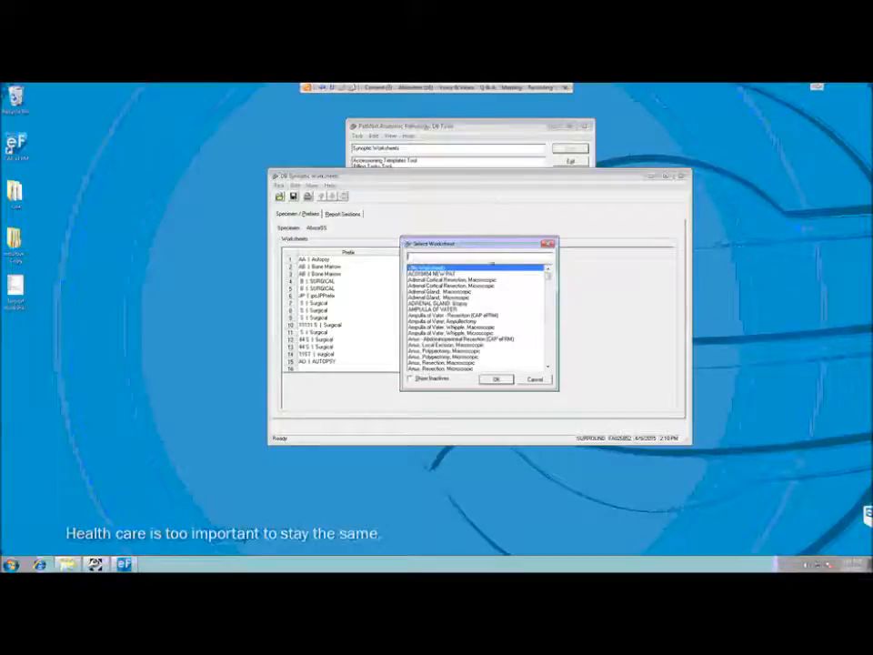
{"action": "left_click_drag", "start_coordinate": [492, 239], "coordinate": [492, 207]}
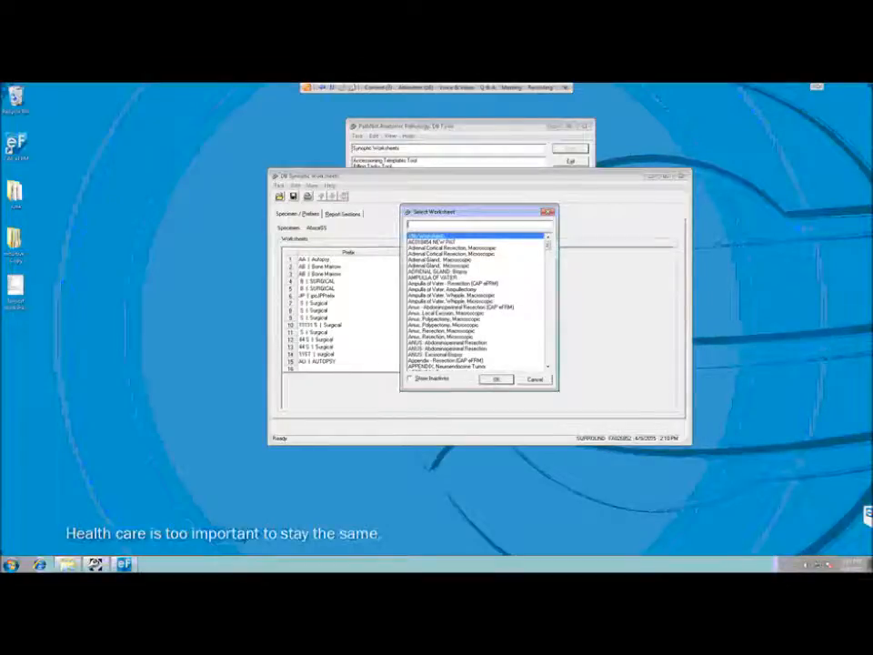
{"action": "left_click_drag", "start_coordinate": [542, 449], "coordinate": [599, 445]}
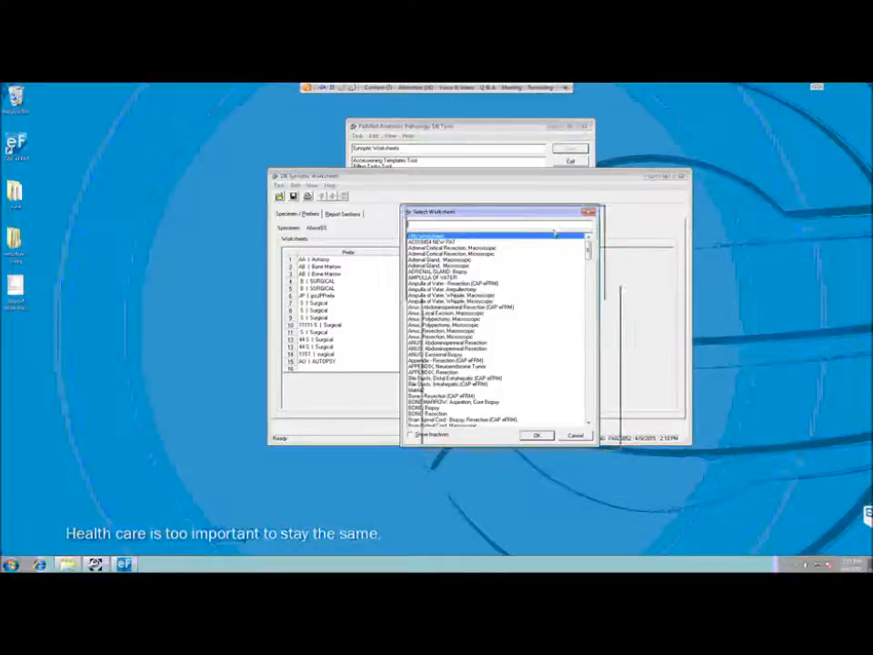
{"action": "left_click_drag", "start_coordinate": [522, 216], "coordinate": [549, 223]}
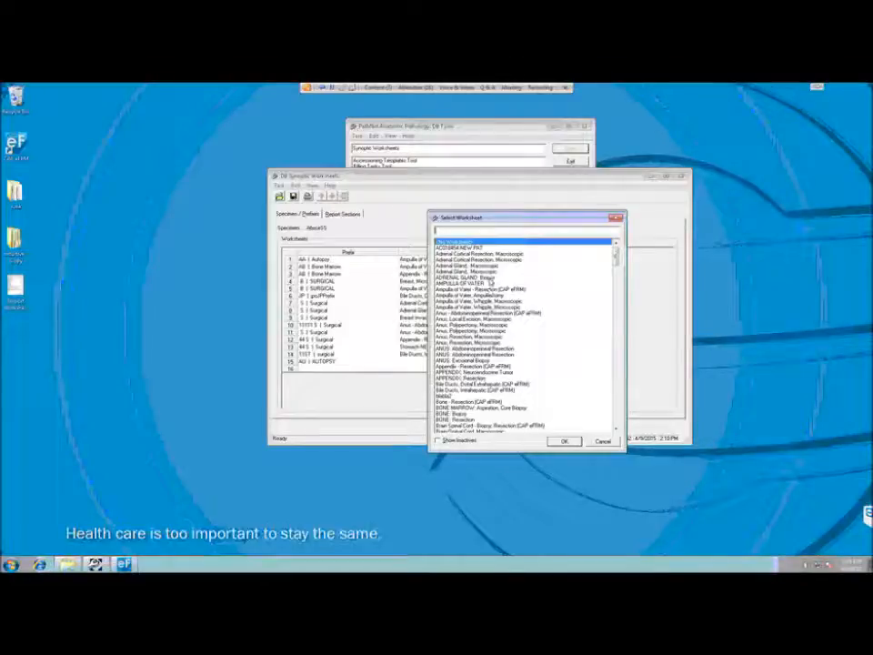
{"action": "left_click", "coordinate": [474, 290]}
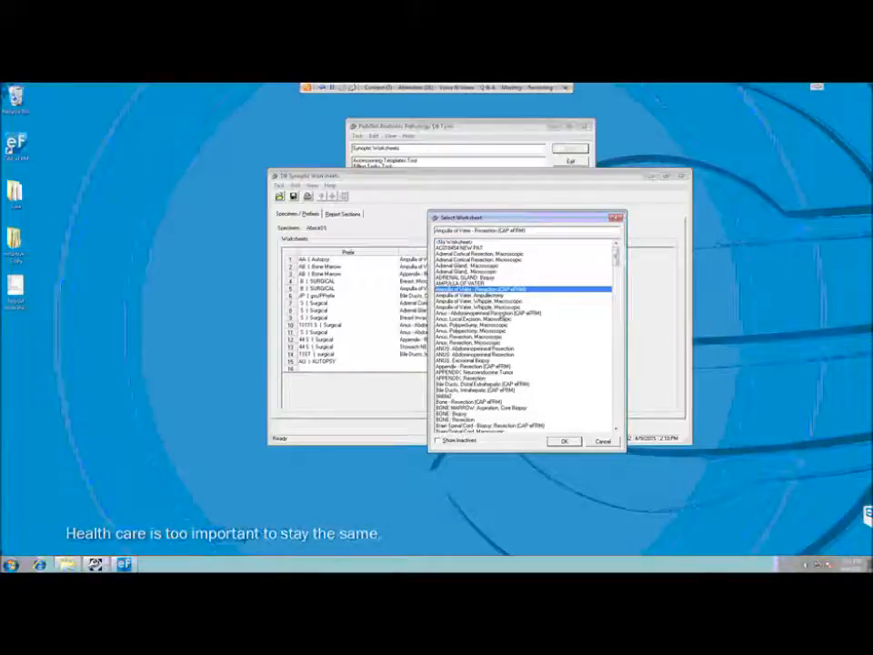
{"action": "left_click", "coordinate": [524, 313]}
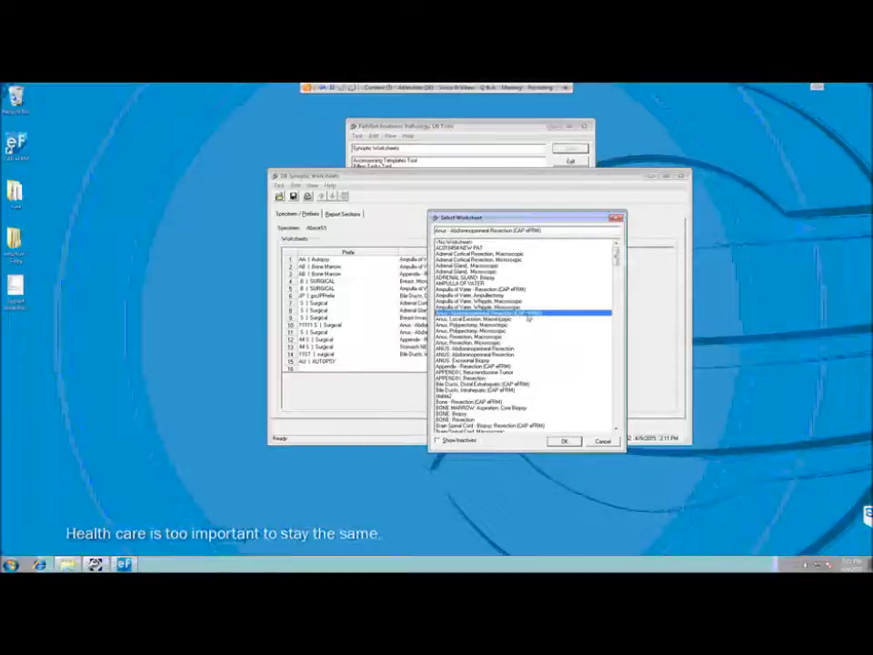
{"action": "left_click", "coordinate": [564, 441]}
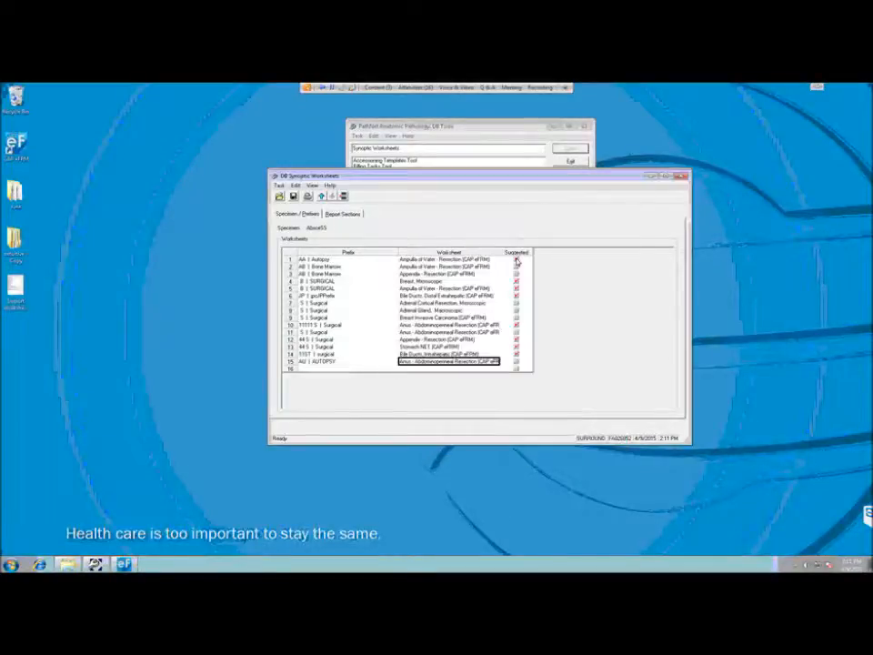
{"action": "left_click", "coordinate": [518, 362]}
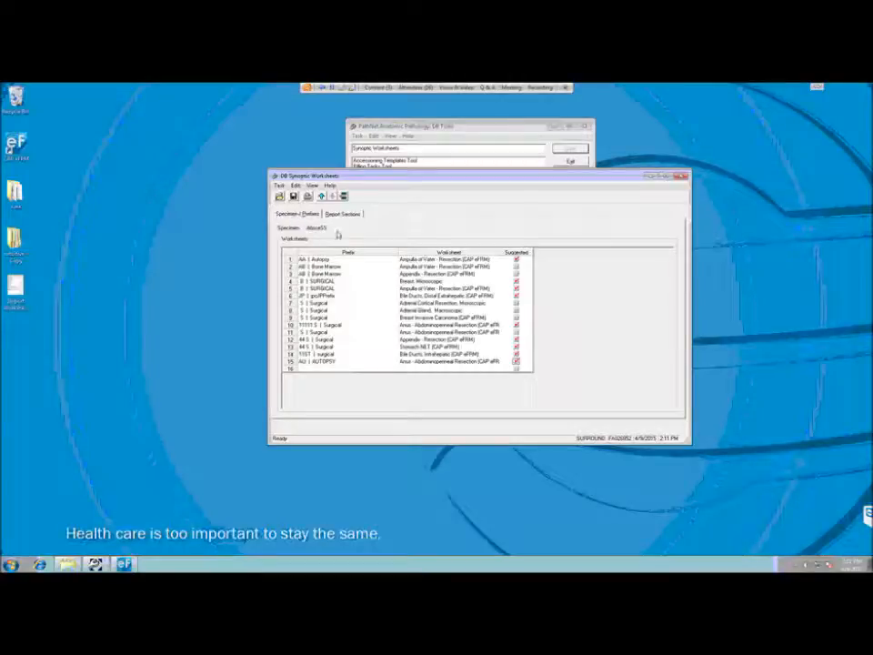
{"action": "left_click", "coordinate": [481, 361]}
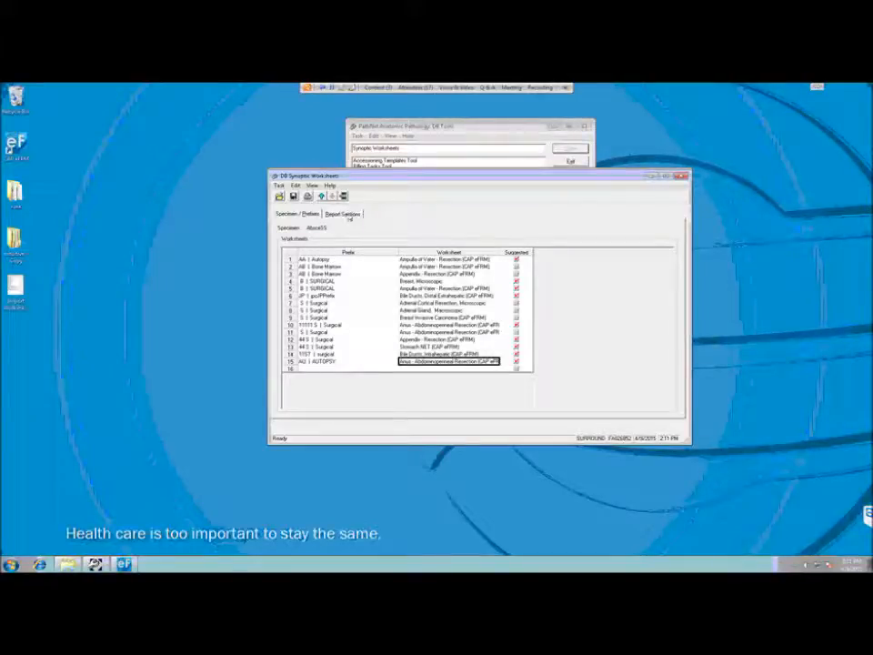
- Load the report section settings for the Anus - Abdominoperineal Resection (CAP eFRM) worksheet
{"action": "left_click", "coordinate": [344, 216]}
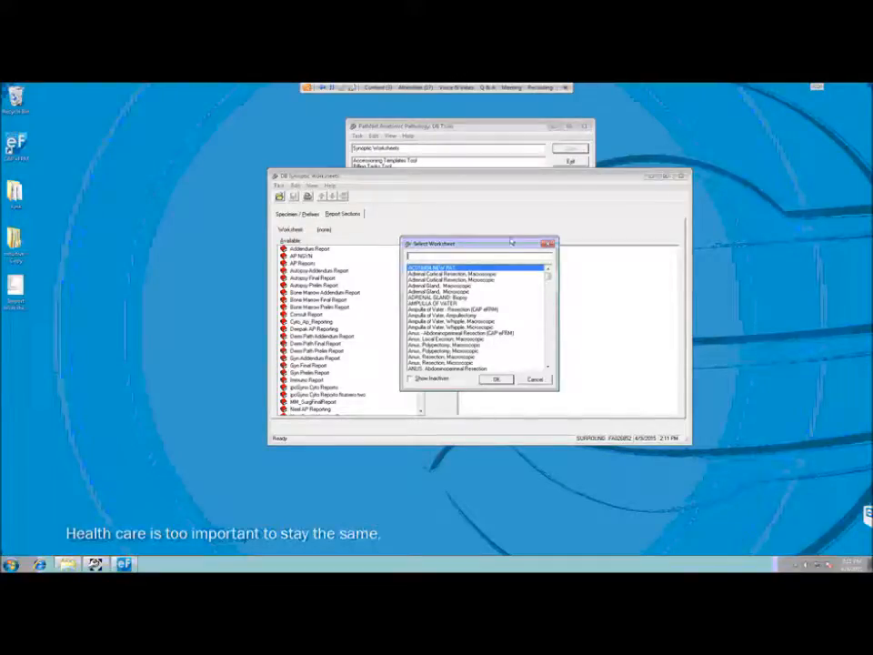
{"action": "left_click_drag", "start_coordinate": [516, 238], "coordinate": [515, 160]}
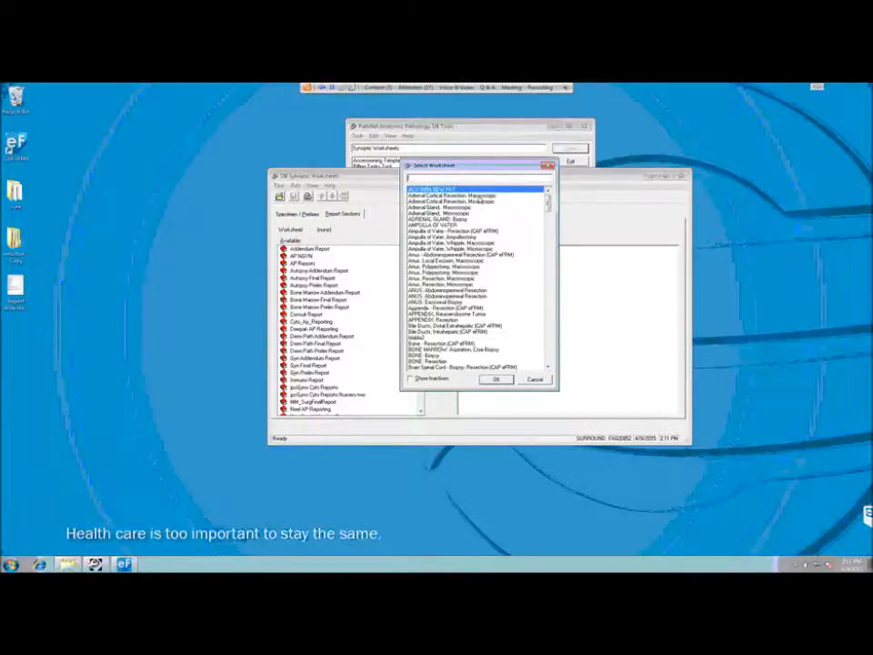
{"action": "left_click", "coordinate": [508, 256]}
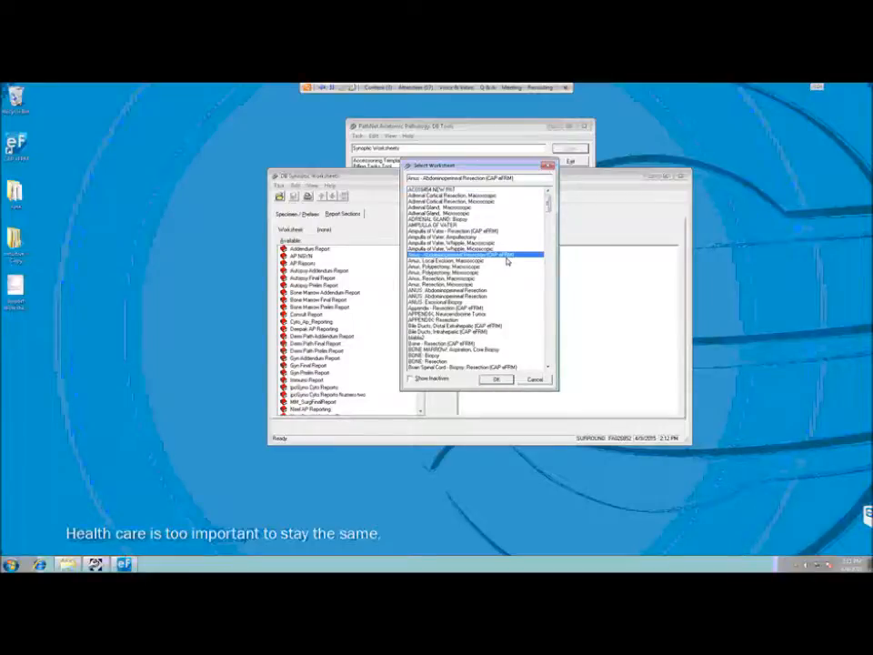
{"action": "left_click", "coordinate": [498, 380]}
- Add the SAN BM COMMENT section of SAN BONE MARROW REPORT to the worksheet's selected report sections
{"action": "double_click", "coordinate": [350, 364]}
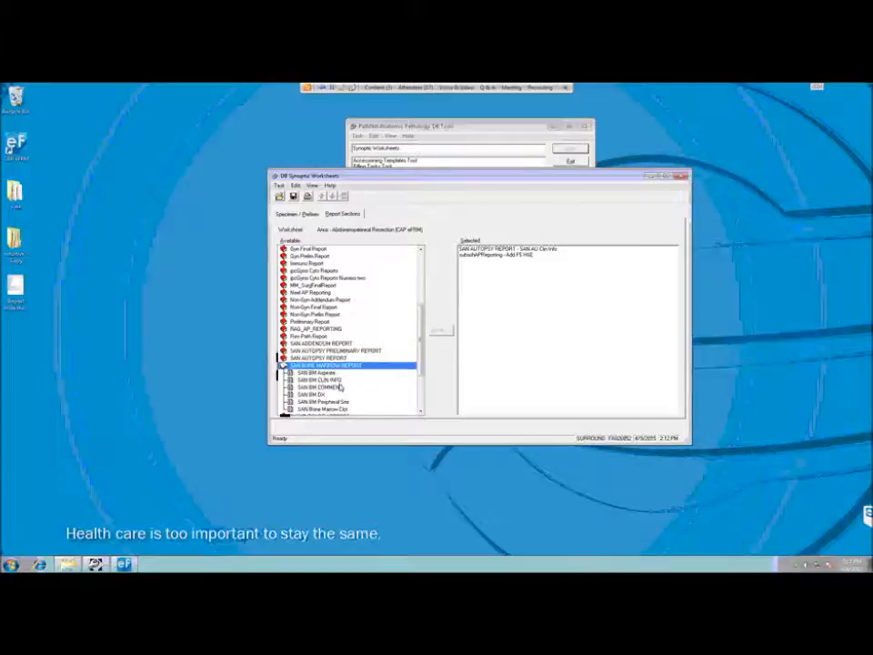
{"action": "left_click", "coordinate": [335, 387]}
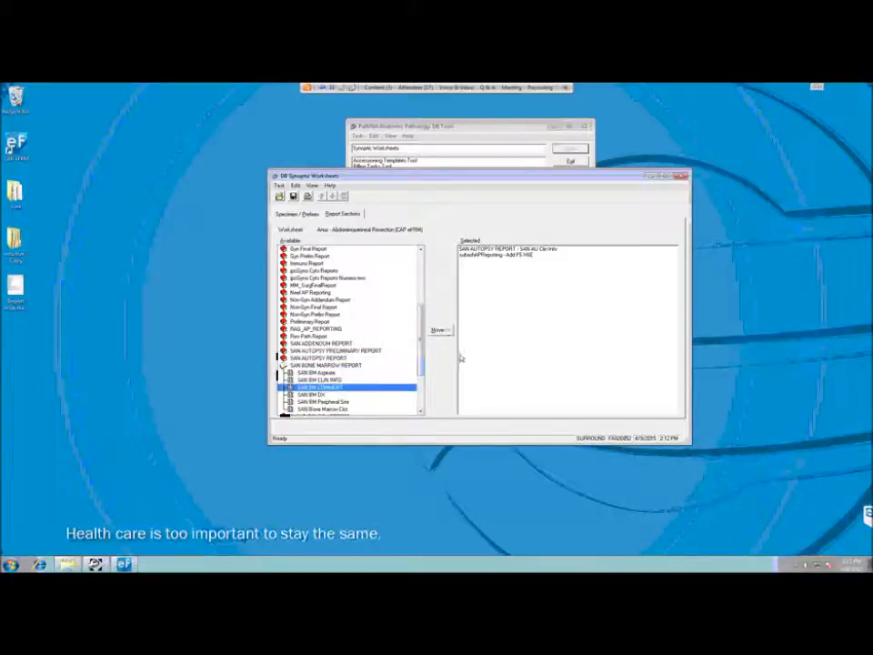
{"action": "left_click", "coordinate": [443, 331]}
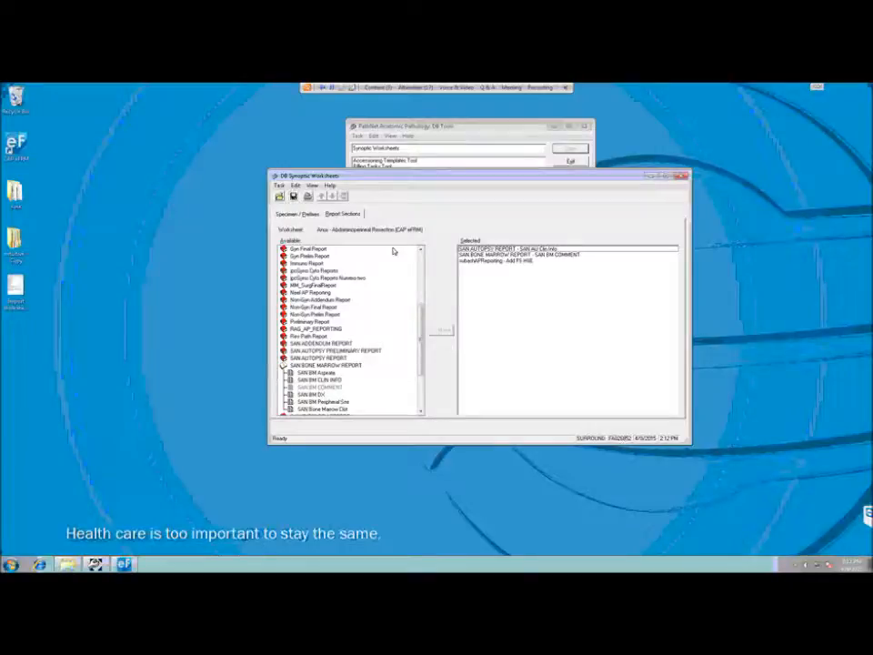
- Review the database connection string, application path override and login fields in the foreign worksheet parameters, leaving them unchanged
{"action": "left_click", "coordinate": [279, 186]}
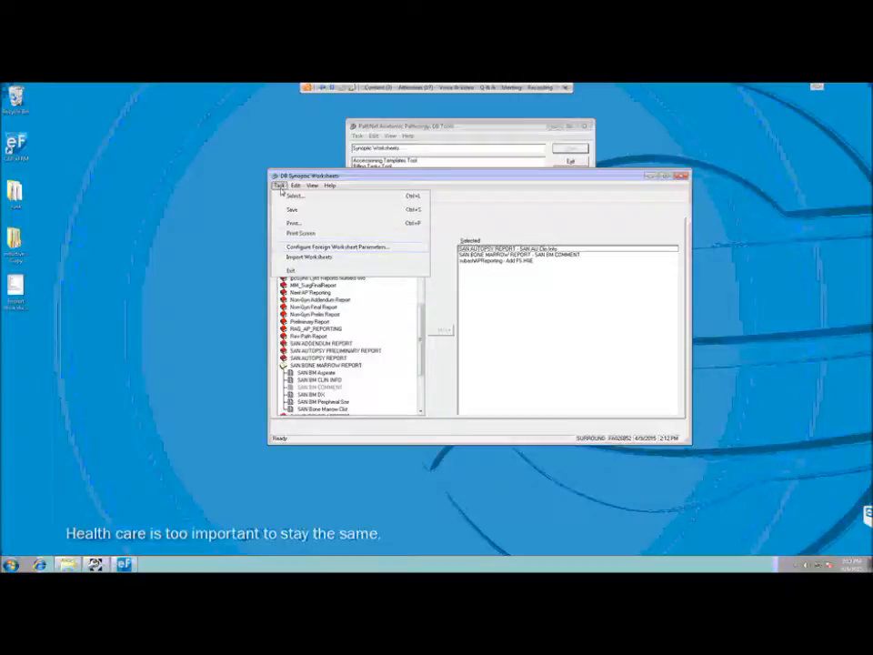
{"action": "left_click", "coordinate": [312, 248]}
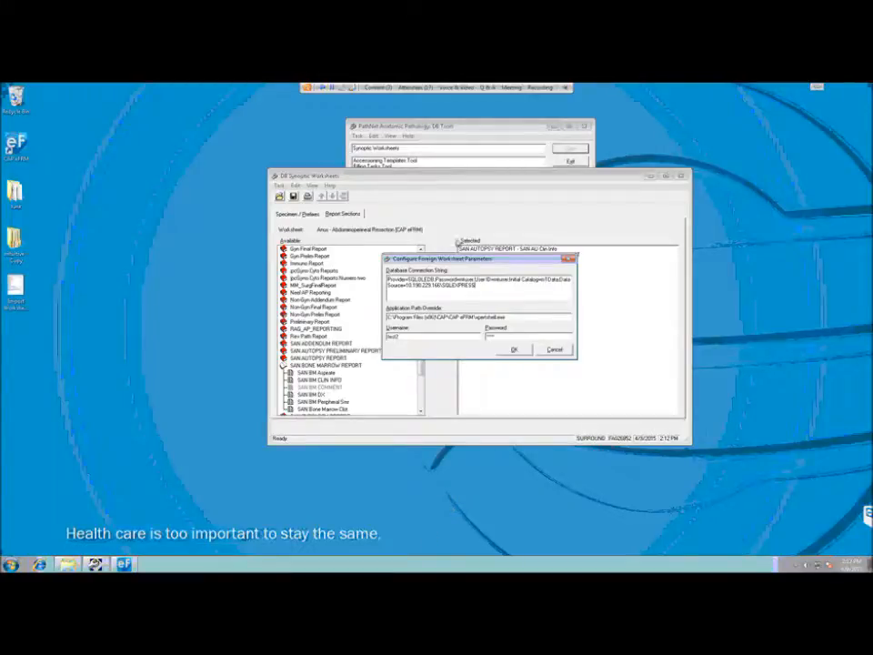
{"action": "key", "text": "ctrl+a"}
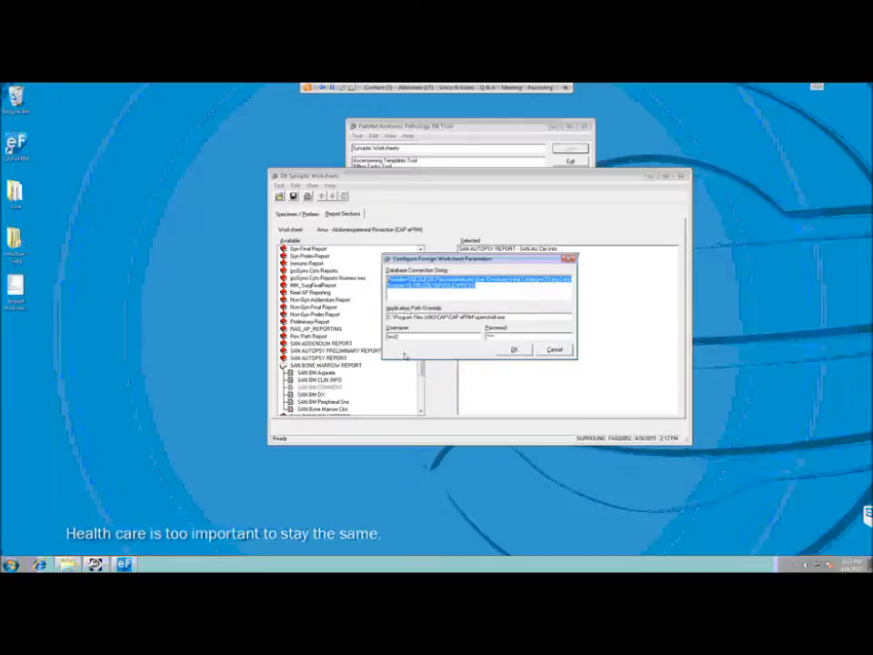
{"action": "left_click", "coordinate": [557, 350]}
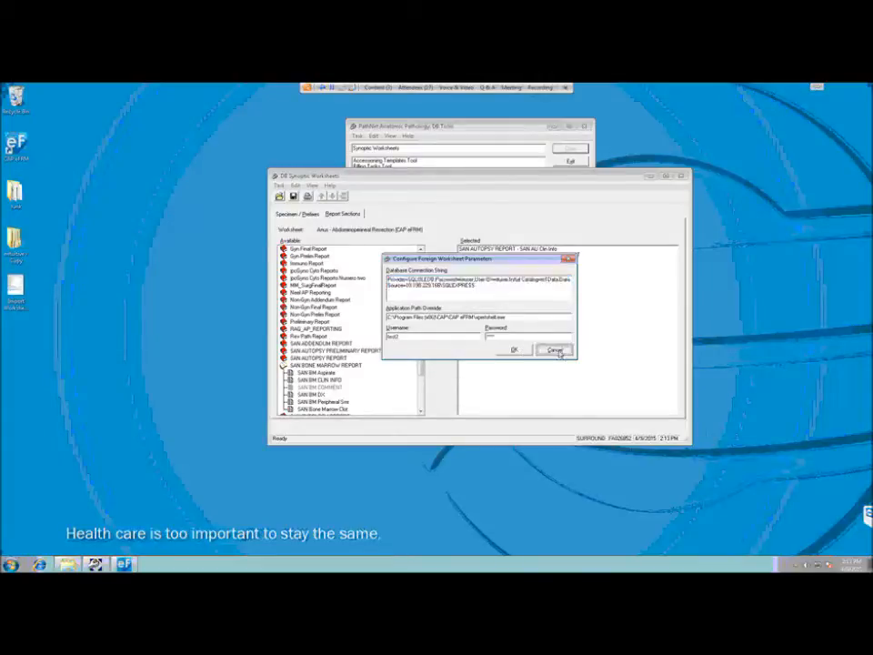
- Import the worksheets into the synoptic worksheet database and dismiss the completion notice
{"action": "left_click", "coordinate": [279, 186]}
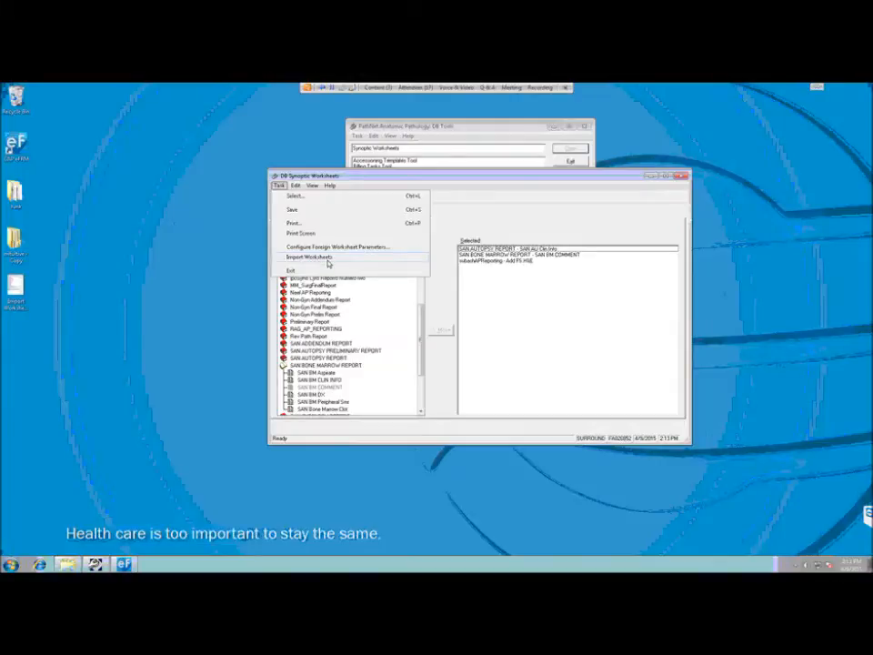
{"action": "left_click", "coordinate": [329, 262]}
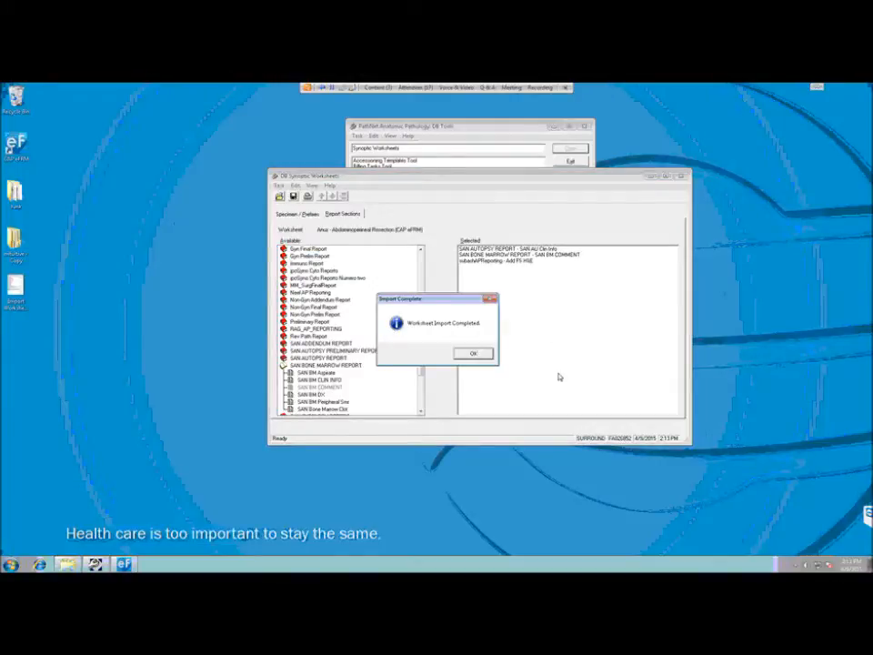
{"action": "left_click", "coordinate": [481, 356]}
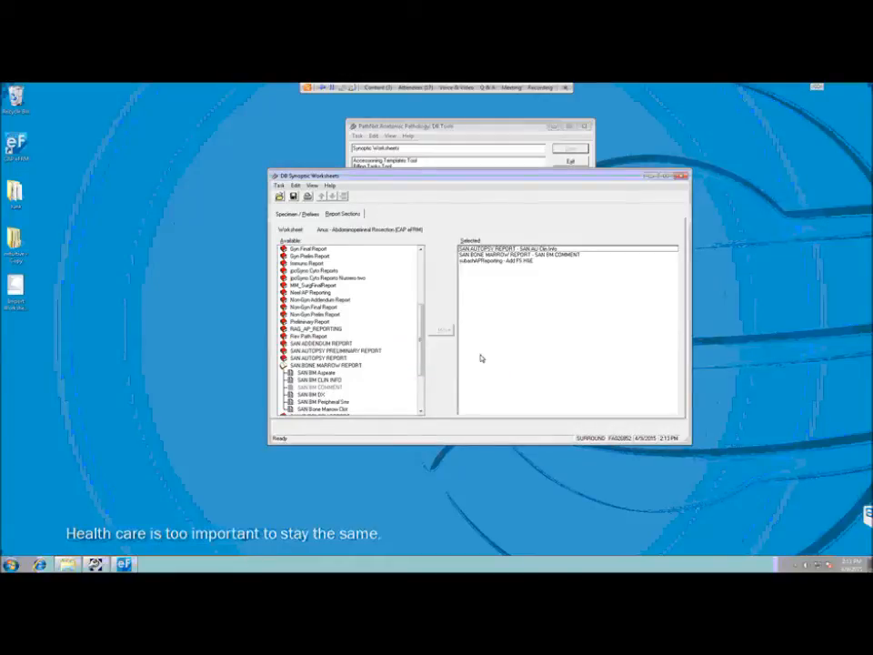